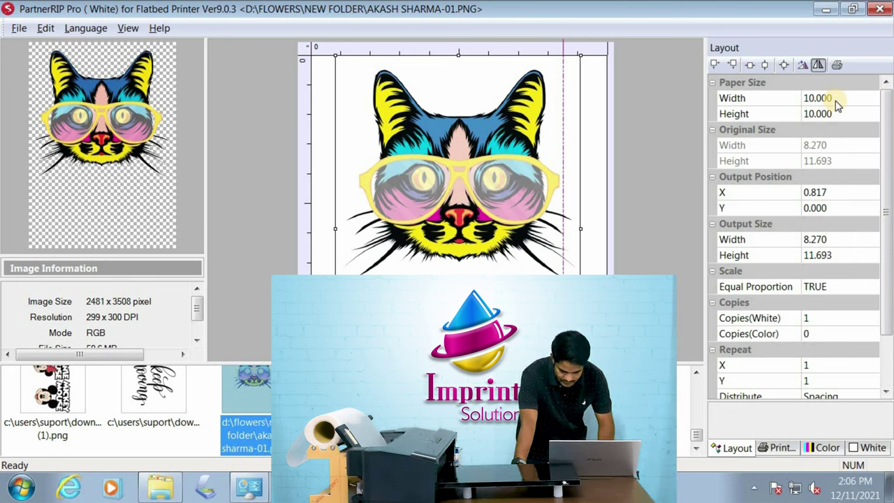
# Set the paper size to a width of 12 and a height of 80.
pyautogui.click(735, 450)
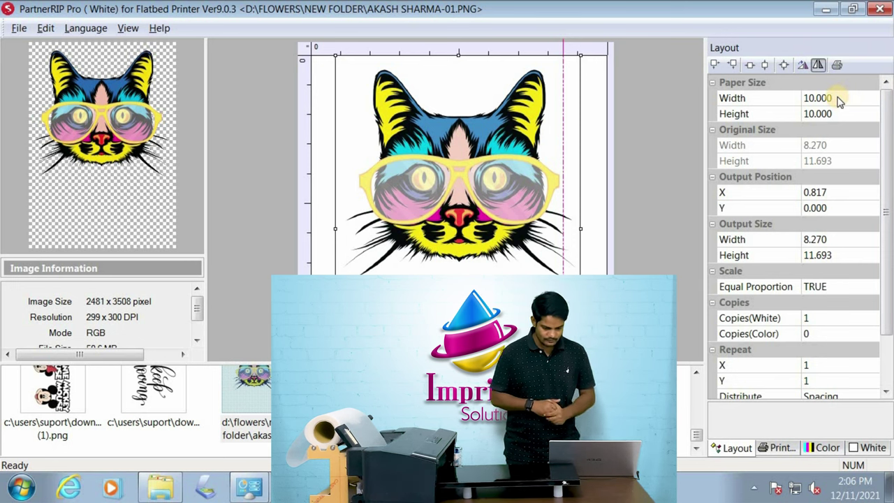
pyautogui.click(841, 101)
pyautogui.click(779, 99)
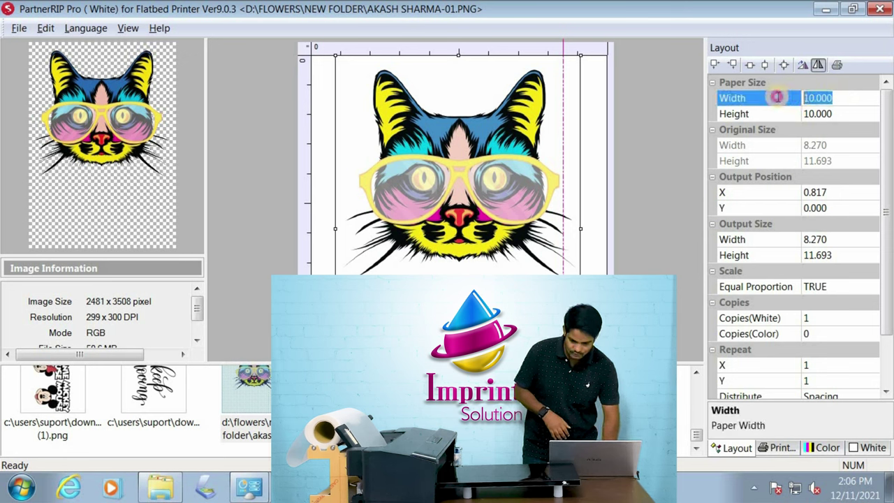
pyautogui.write('1')
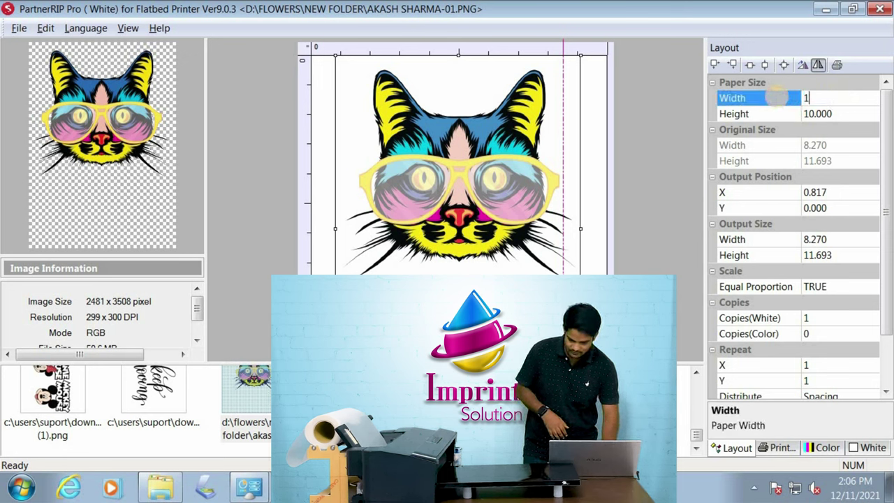
pyautogui.write('2')
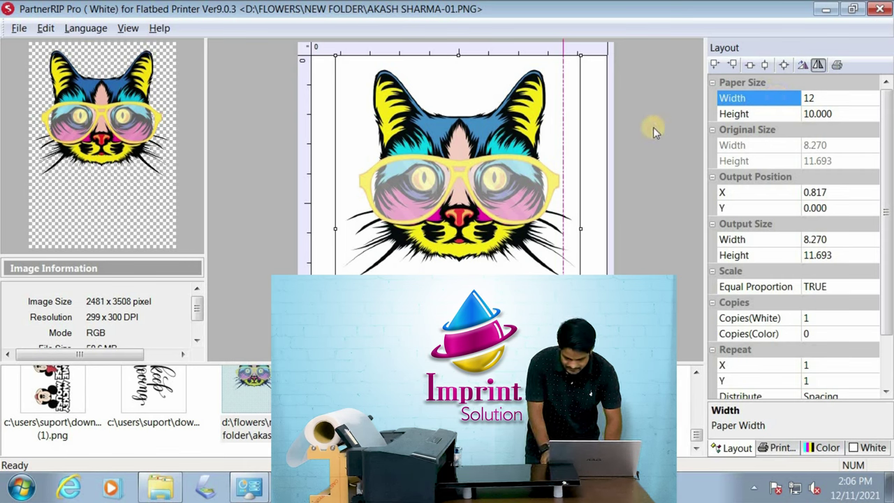
pyautogui.press('Return')
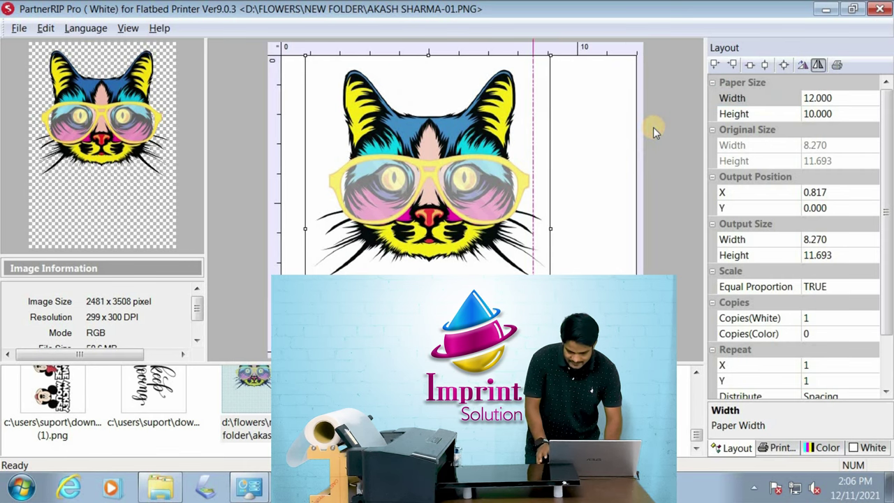
pyautogui.click(843, 112)
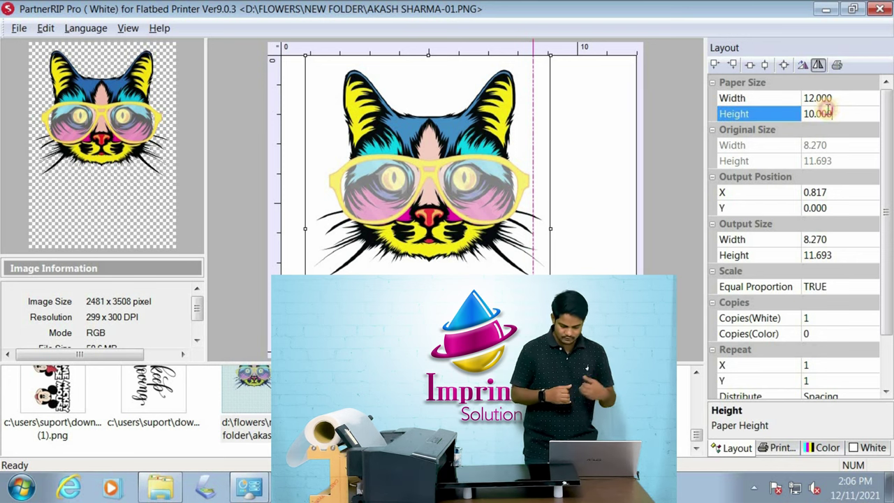
pyautogui.moveTo(829, 112); pyautogui.dragTo(798, 114)
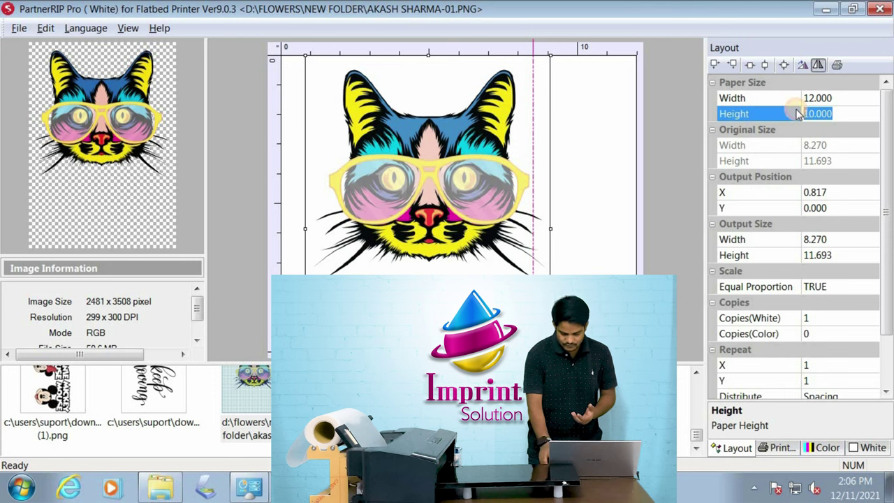
pyautogui.write('8')
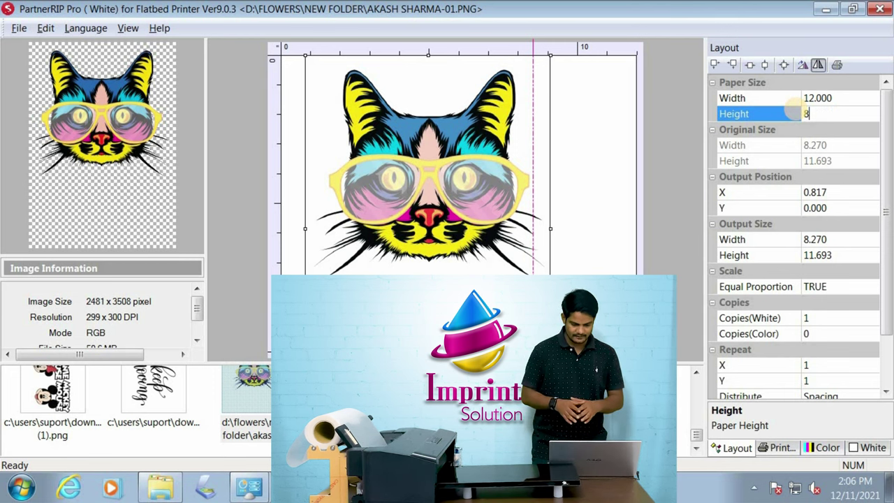
pyautogui.write('0')
pyautogui.press('Return')
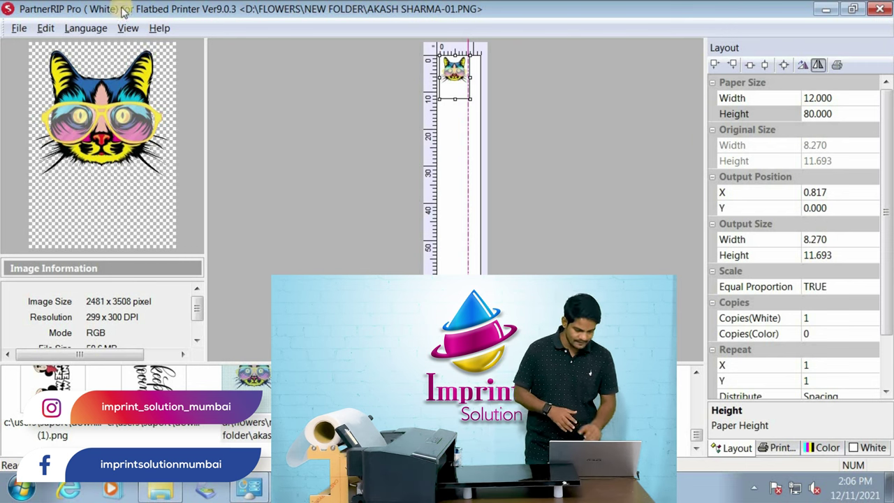
# Open the 12 x 68 image from the rug-gra-white (2) folder.
pyautogui.click(17, 30)
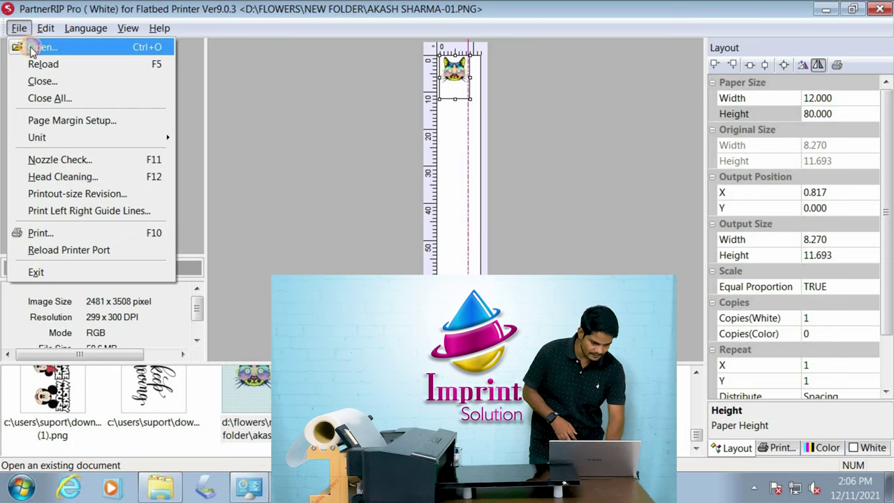
pyautogui.click(31, 47)
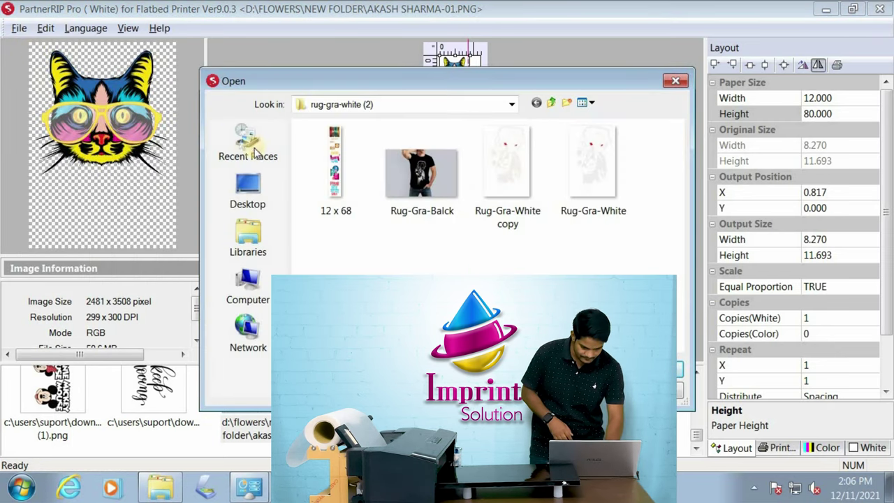
pyautogui.click(356, 186)
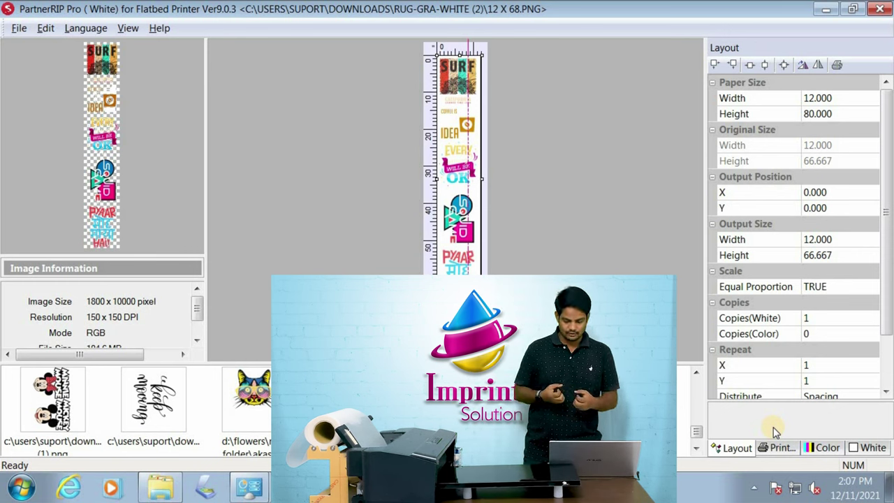
# Set the white ink limit to 70% in the color management settings.
pyautogui.click(810, 447)
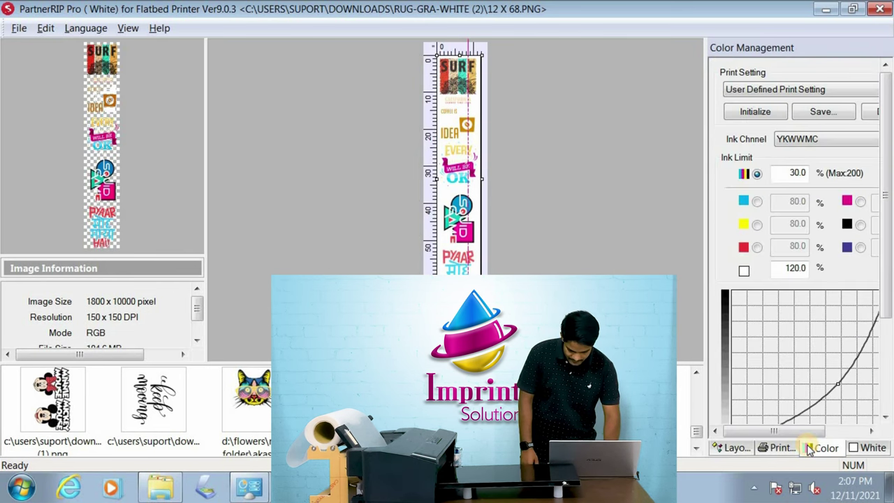
pyautogui.click(733, 448)
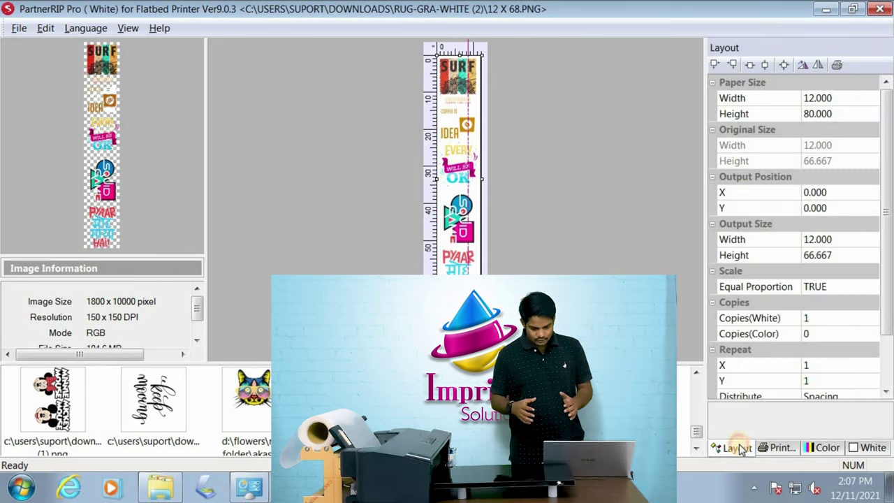
pyautogui.click(827, 447)
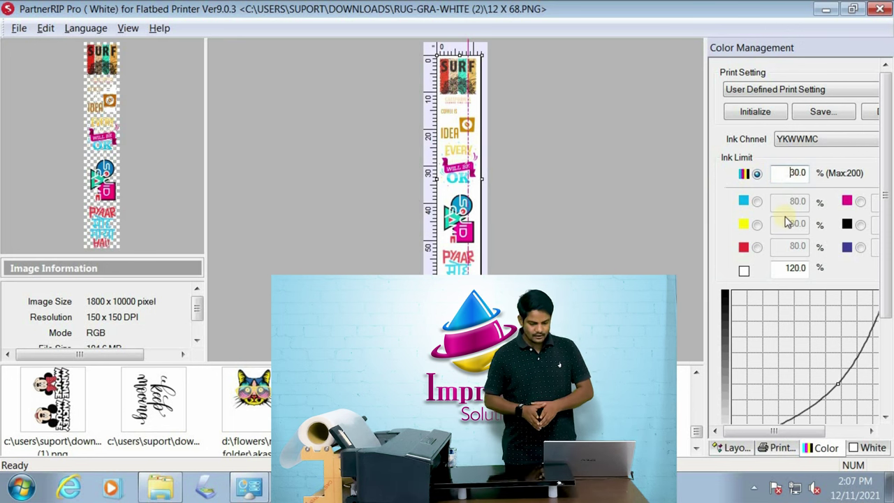
pyautogui.moveTo(782, 270); pyautogui.dragTo(838, 280)
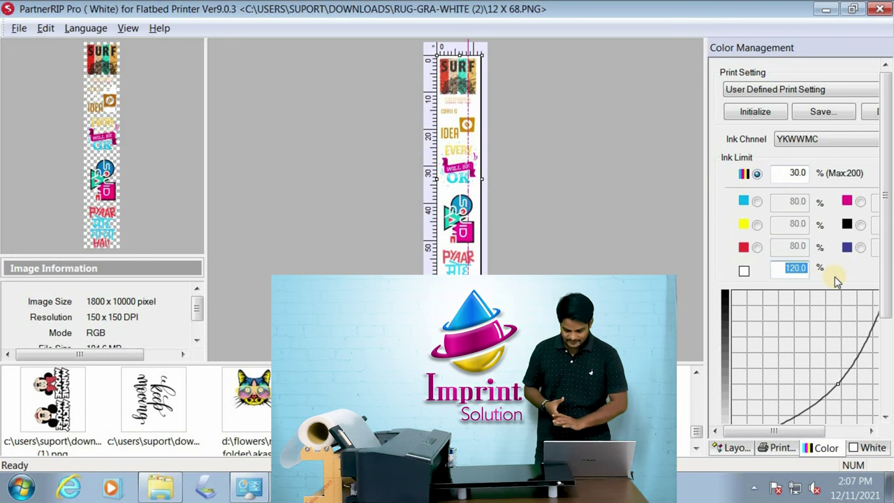
pyautogui.write('7')
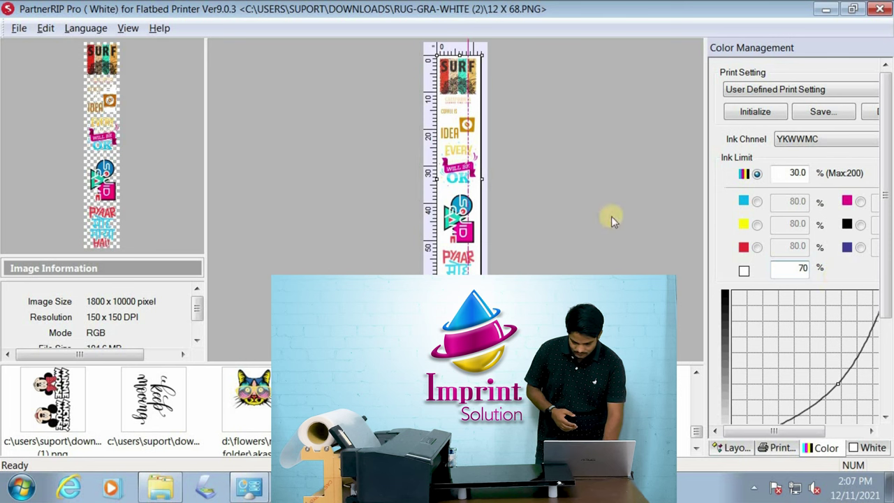
pyautogui.write('0')
pyautogui.press('Return')
# Set white layer generation to 100% White under any colored pixel, with Remove Black Ink enabled.
pyautogui.click(868, 448)
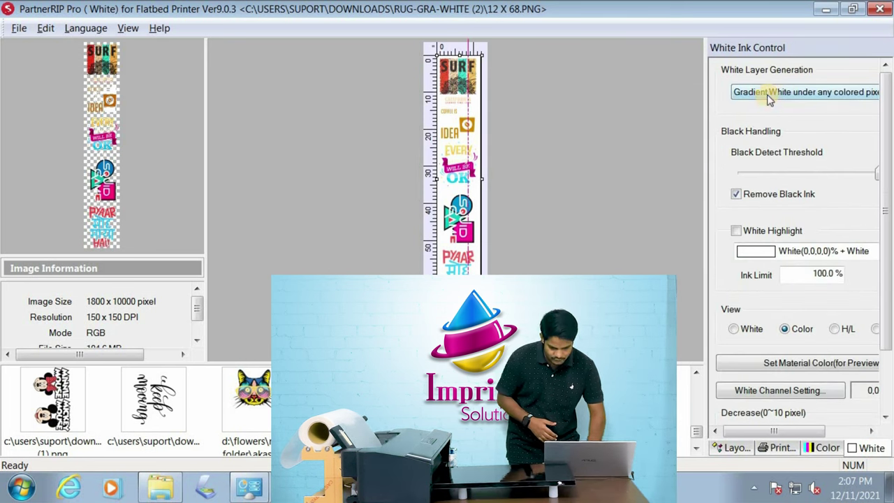
pyautogui.click(737, 195)
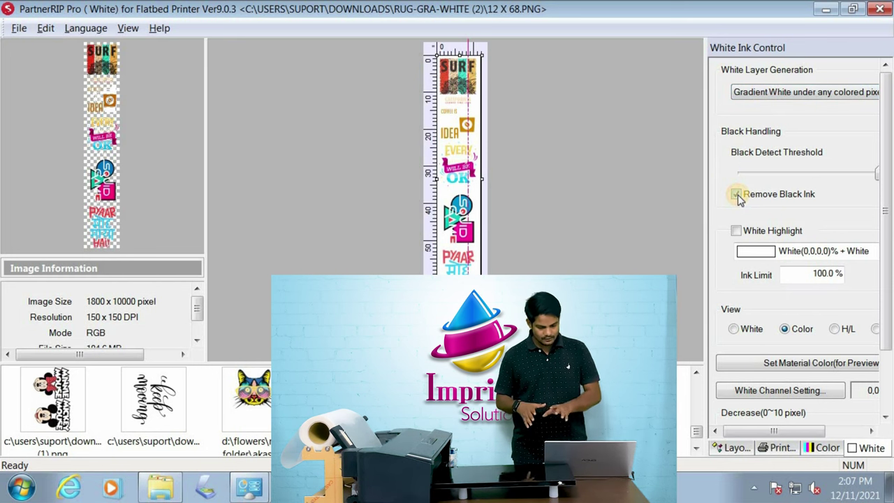
pyautogui.click(783, 93)
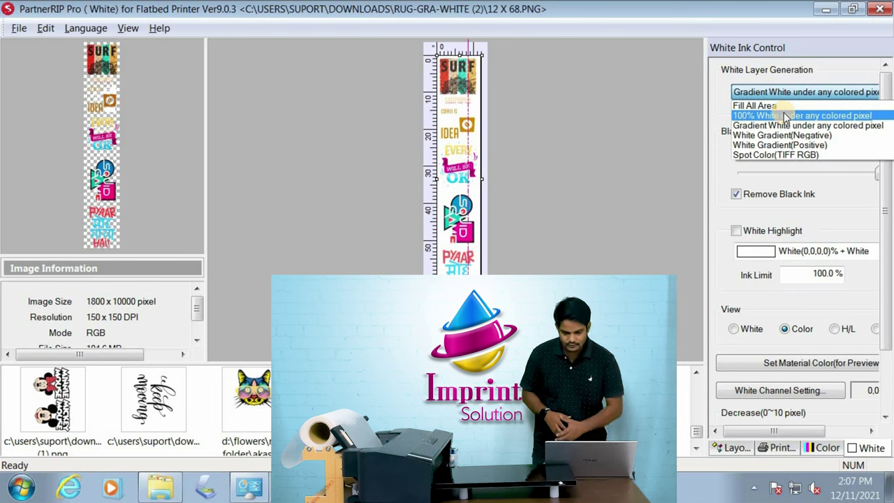
pyautogui.click(786, 116)
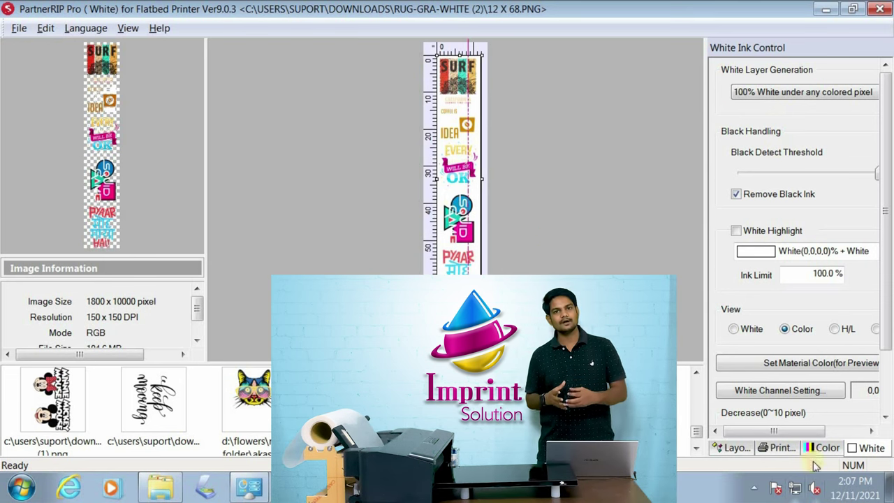
# Mirror the 12 x 68 artwork on the page.
pyautogui.click(774, 450)
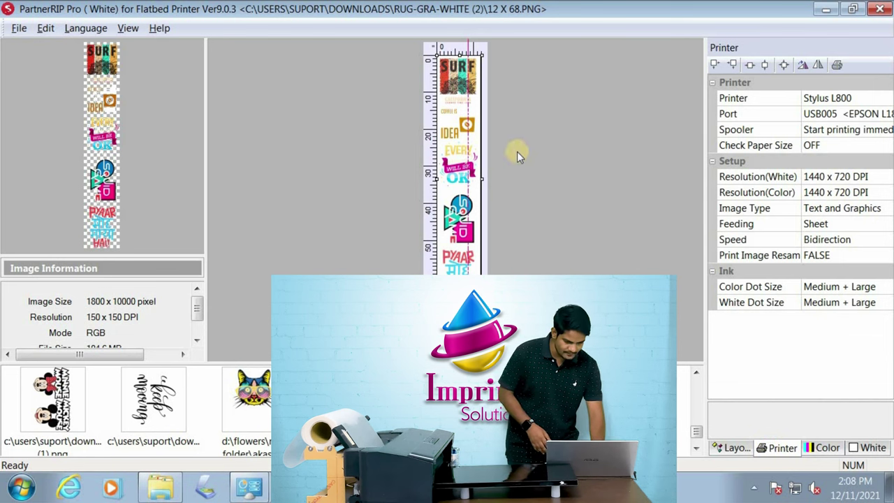
pyautogui.rightClick(455, 122)
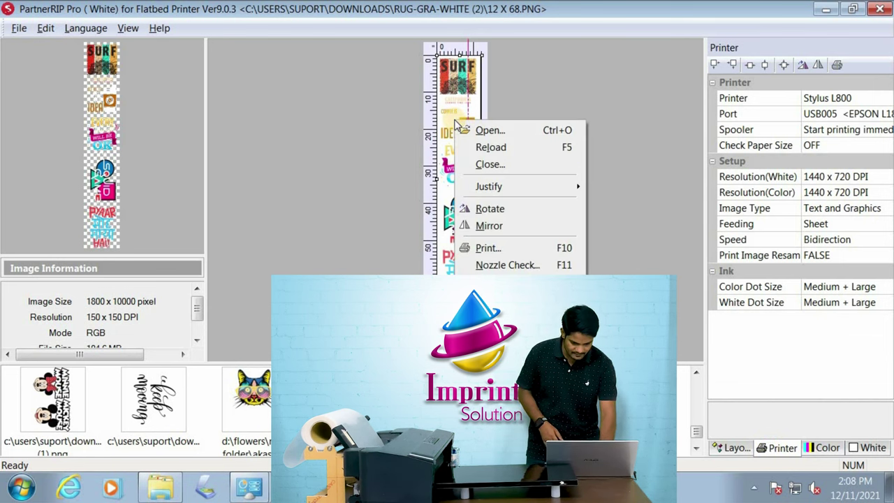
pyautogui.click(481, 226)
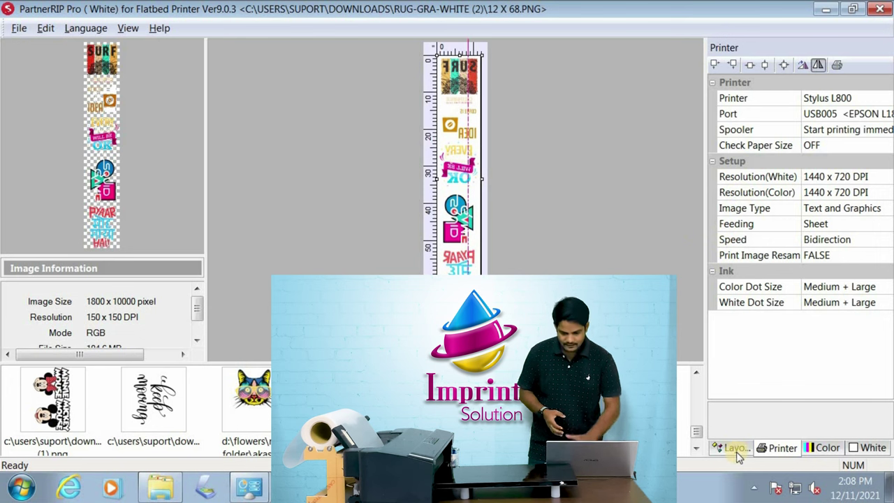
# Set the printer port to the first C:\COSPRINT\temp\default.prn entry, the COSPRINT Virtual Printer (Copy 1).
pyautogui.click(890, 116)
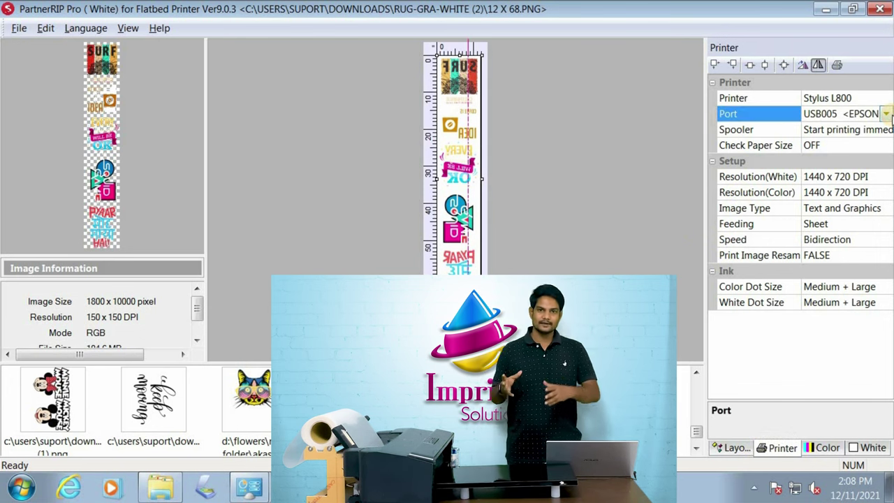
pyautogui.click(886, 114)
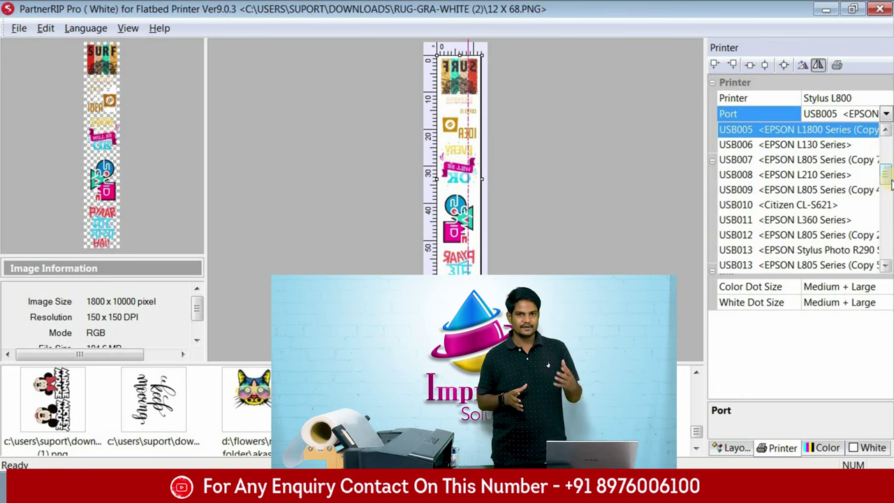
pyautogui.scroll(4, 888, 180)
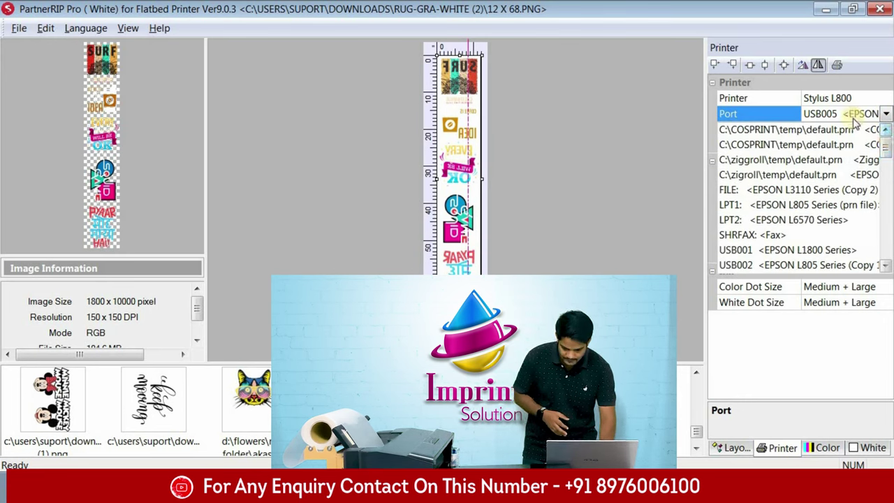
pyautogui.click(812, 130)
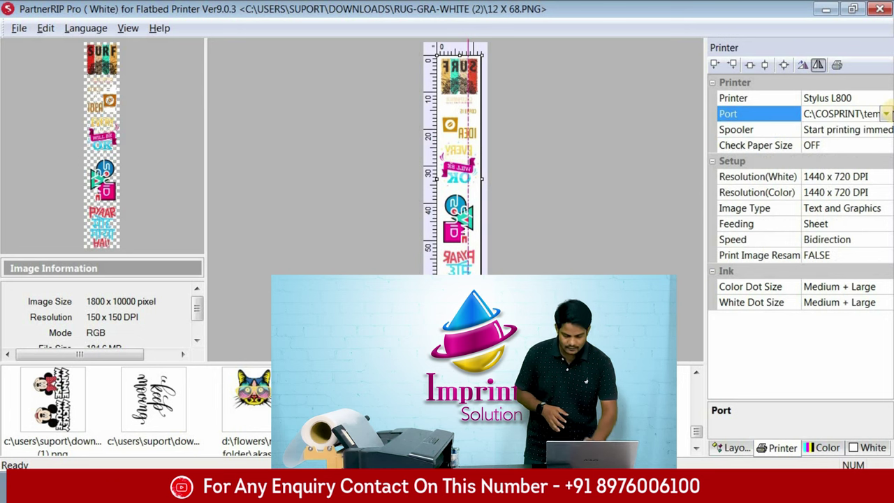
pyautogui.click(888, 114)
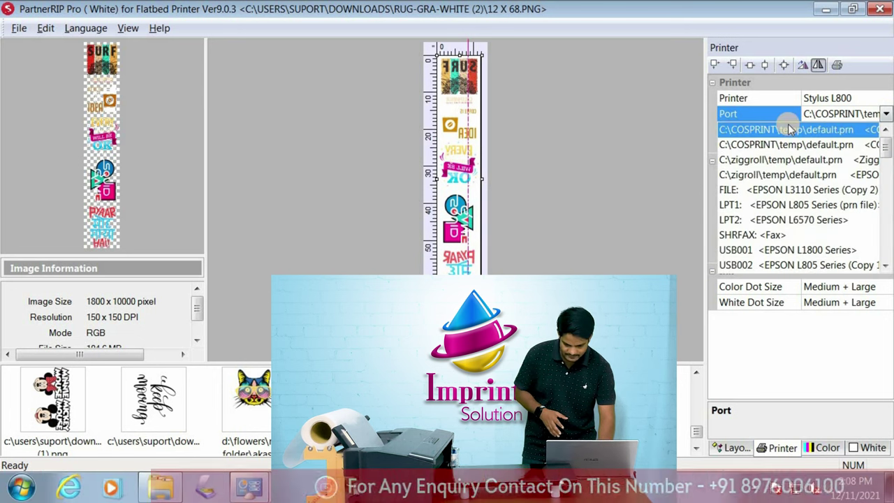
pyautogui.click(792, 131)
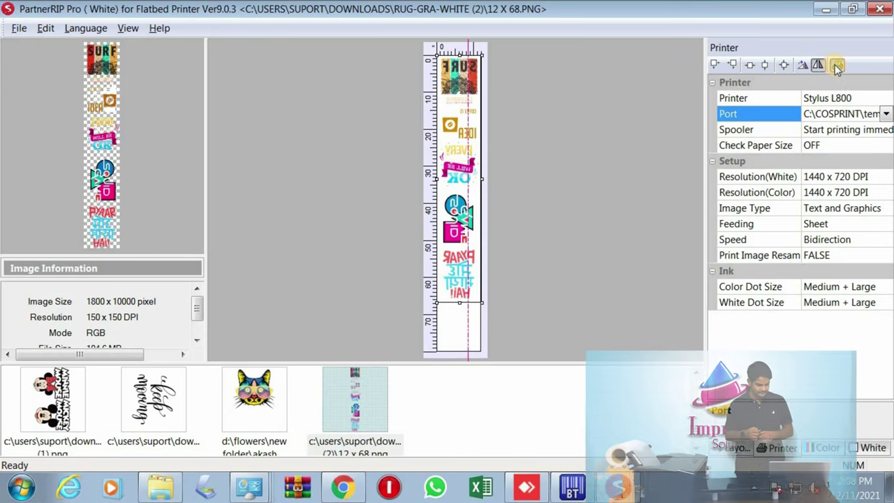
# Open the print settings for the artwork and use Print Color First, COLOR+WHITE and 60 nozzles.
pyautogui.click(838, 66)
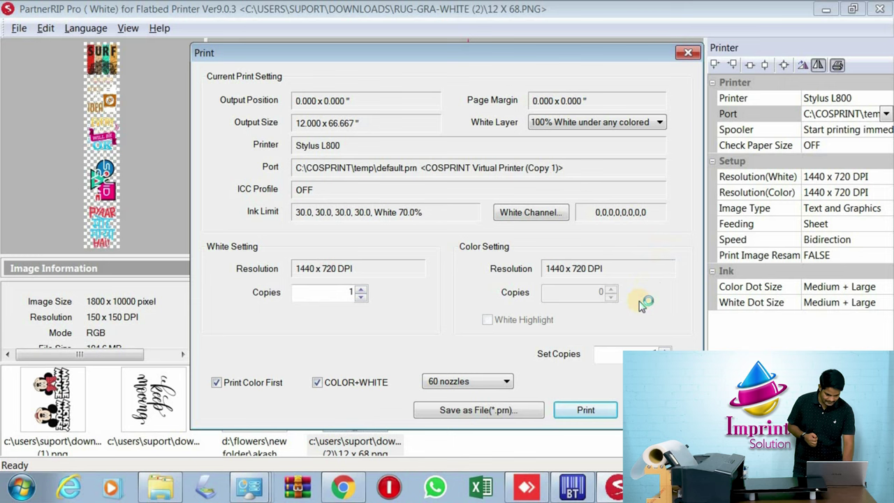
pyautogui.click(217, 383)
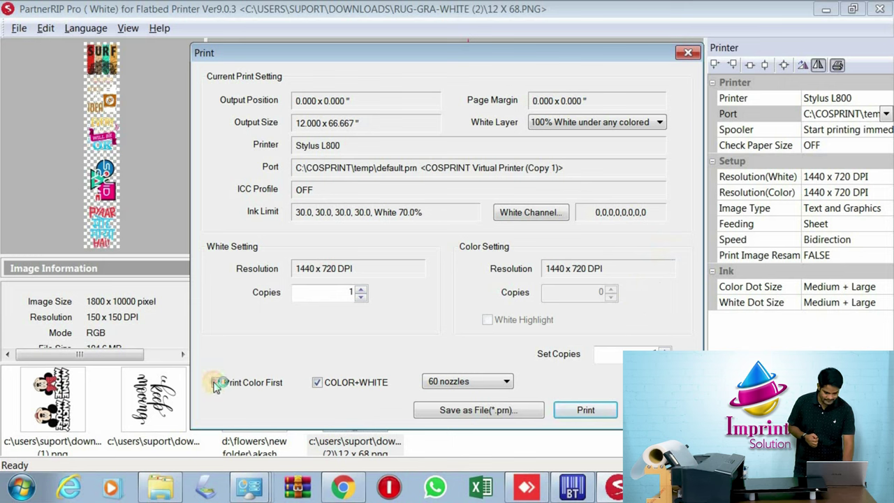
pyautogui.click(317, 383)
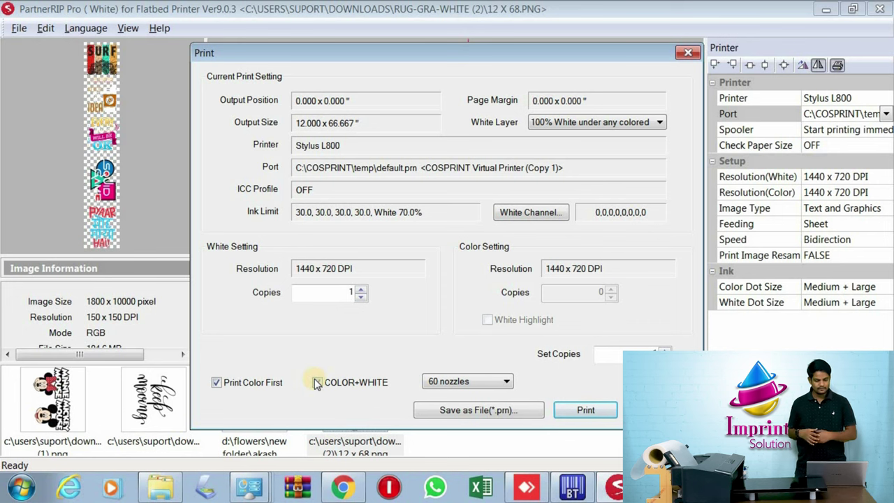
pyautogui.click(452, 383)
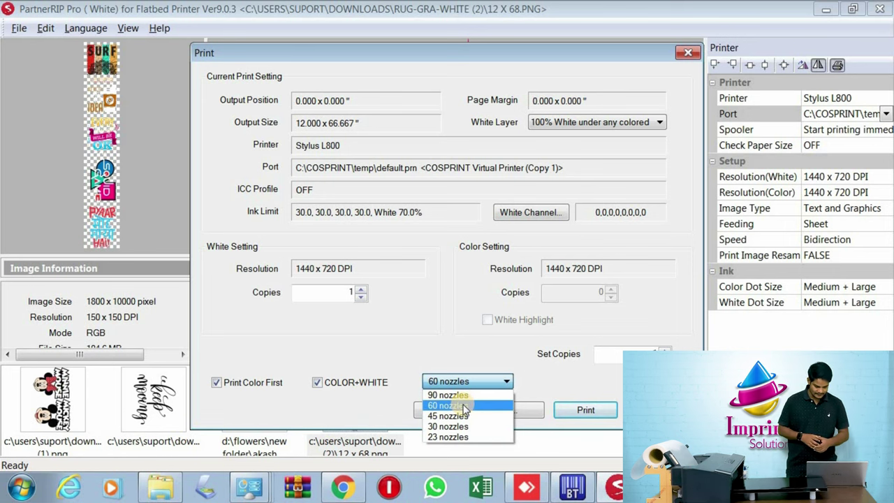
pyautogui.click(464, 406)
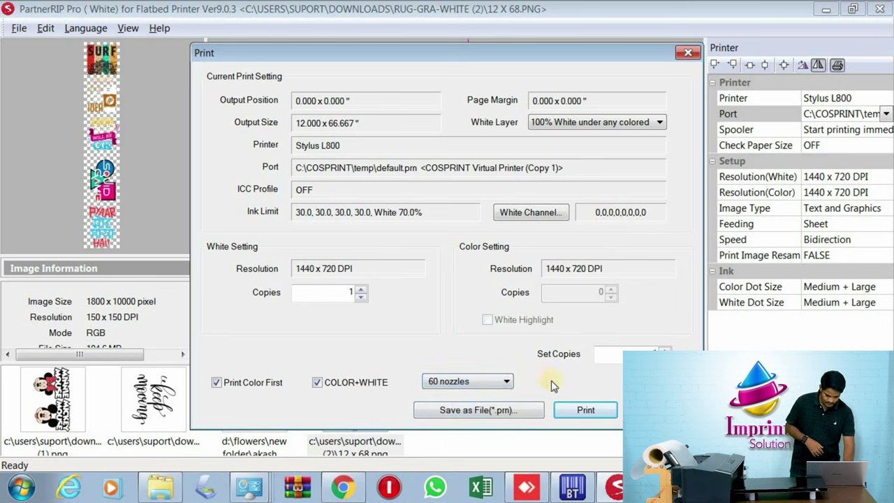
# Print the 12 x 68 artwork with the current settings, accepting a printing size larger than the printable size.
pyautogui.click(584, 411)
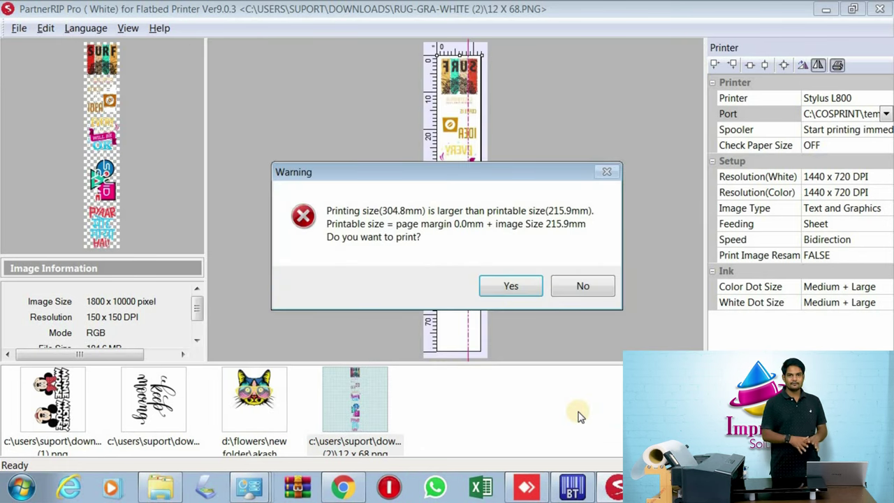
pyautogui.click(512, 286)
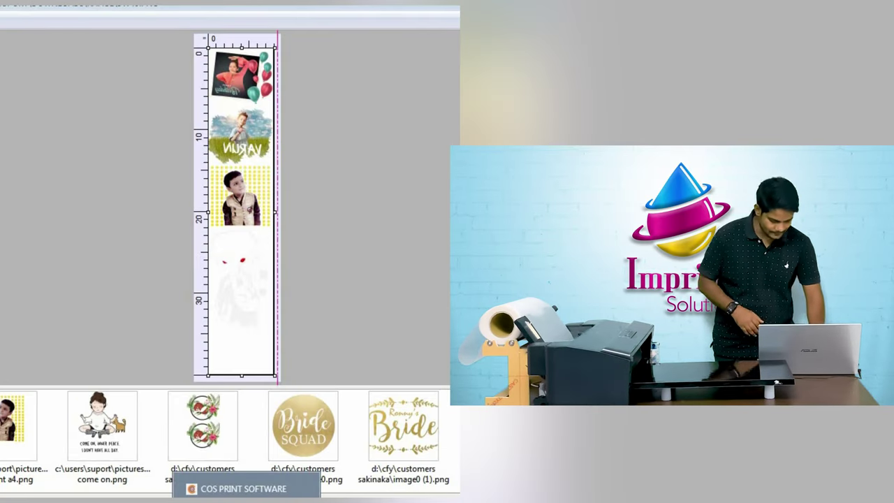
# Switch to COS PRINT SOFTWARE and select the default_manual_2.prn job in the job list.
pyautogui.click(257, 487)
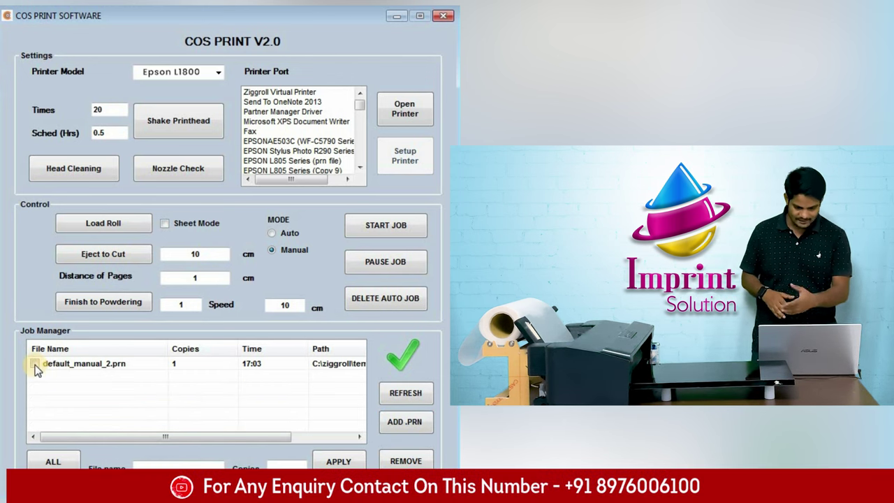
pyautogui.click(35, 364)
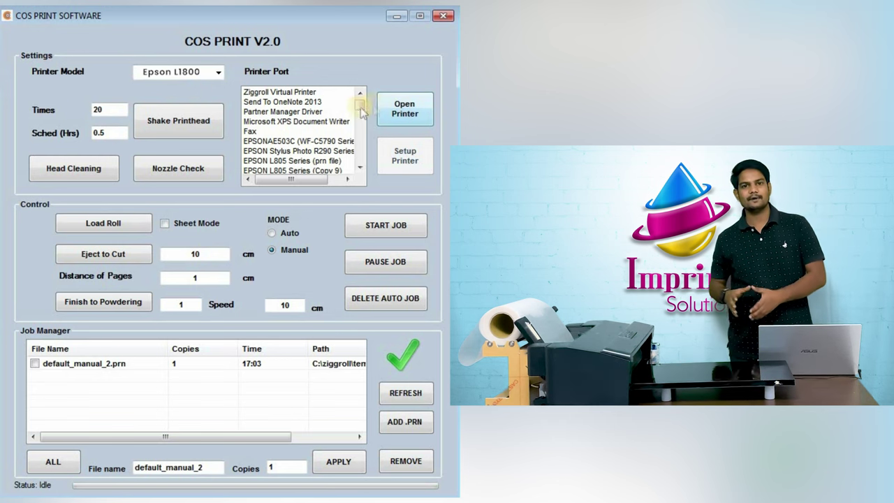
# Choose EPSON L1800 Series as the printer port and open that printer, acknowledging the ready notice.
pyautogui.moveTo(360, 112); pyautogui.dragTo(363, 150)
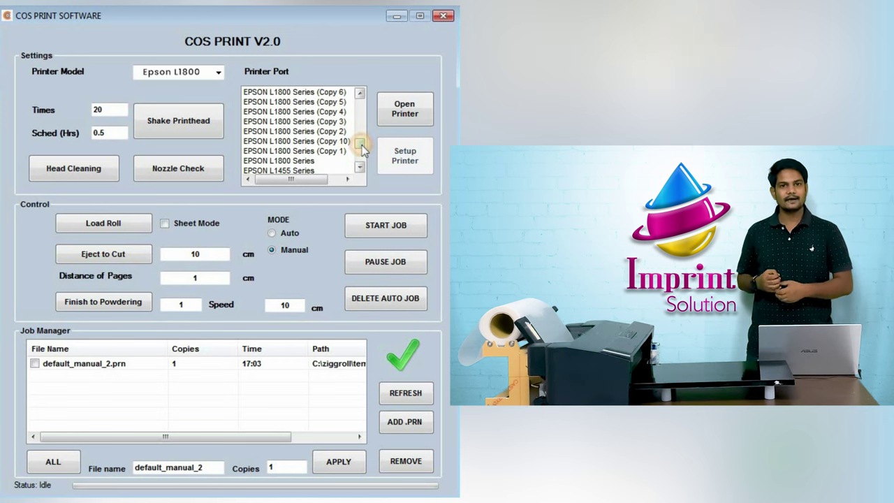
pyautogui.click(310, 161)
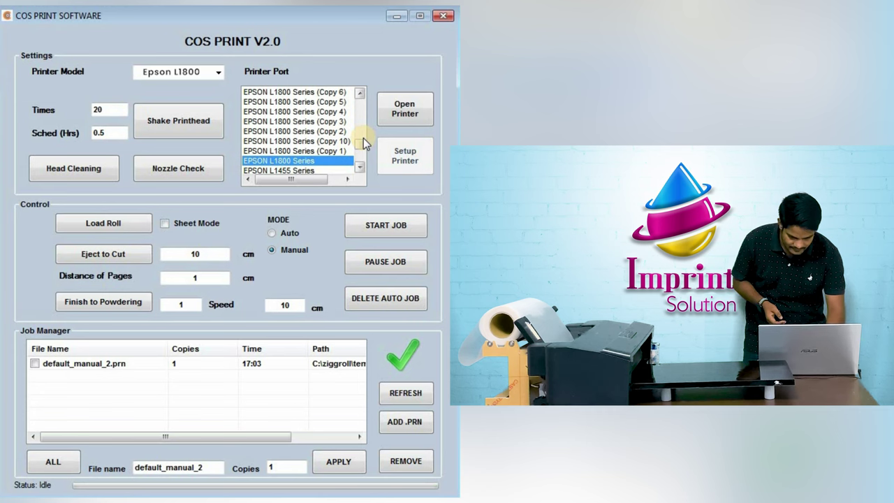
pyautogui.click(406, 112)
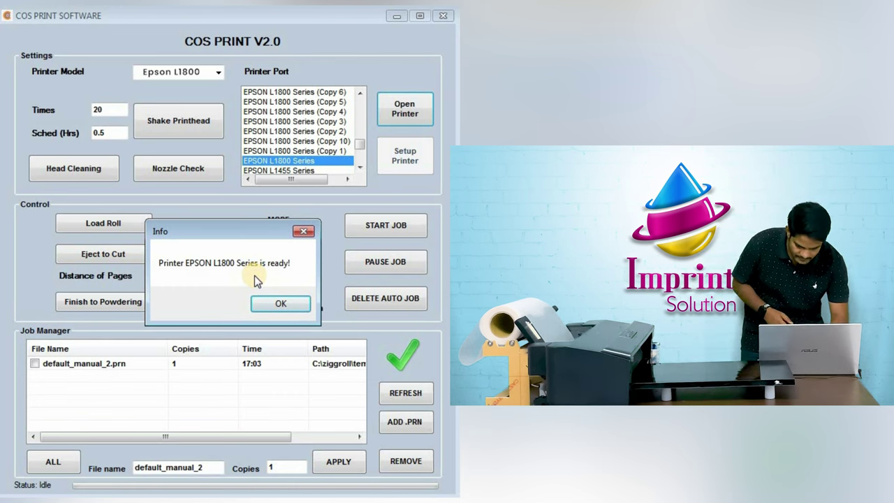
pyautogui.click(278, 304)
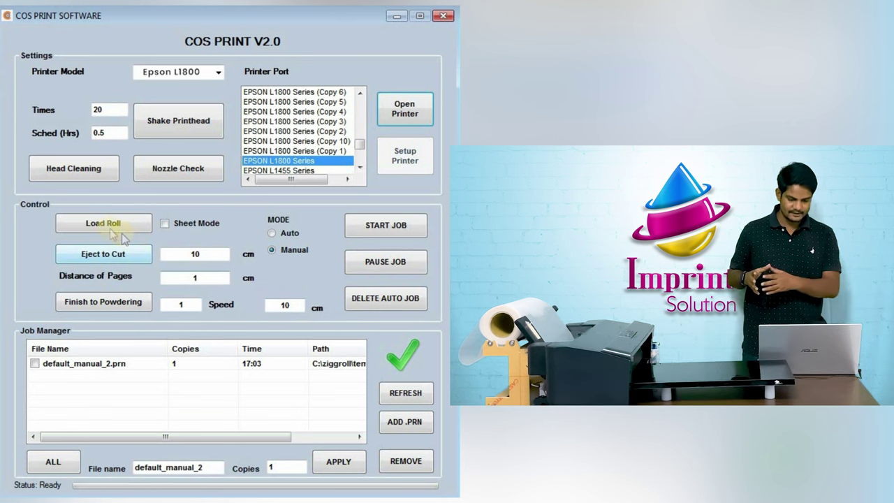